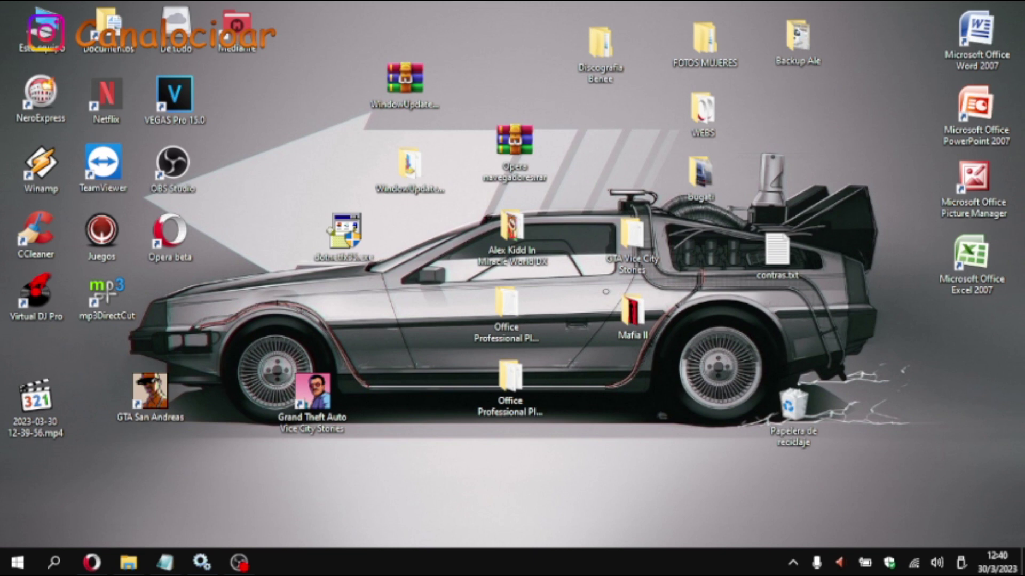
left_click_drag(344, 235, 316, 235)
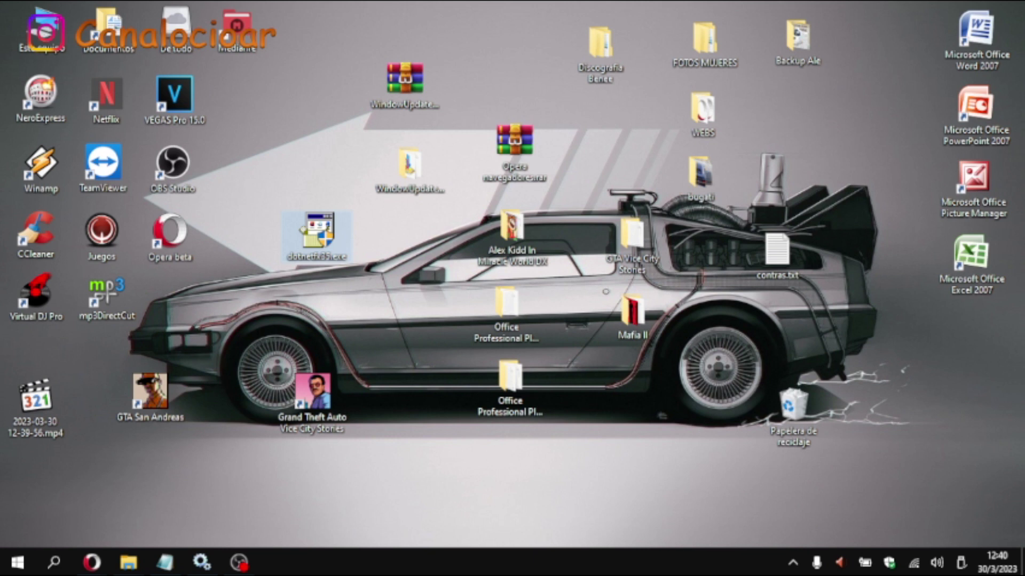
mouse_move(317, 235)
left_mouse_down()
mouse_move(301, 262)
mouse_move(318, 243)
left_mouse_up()
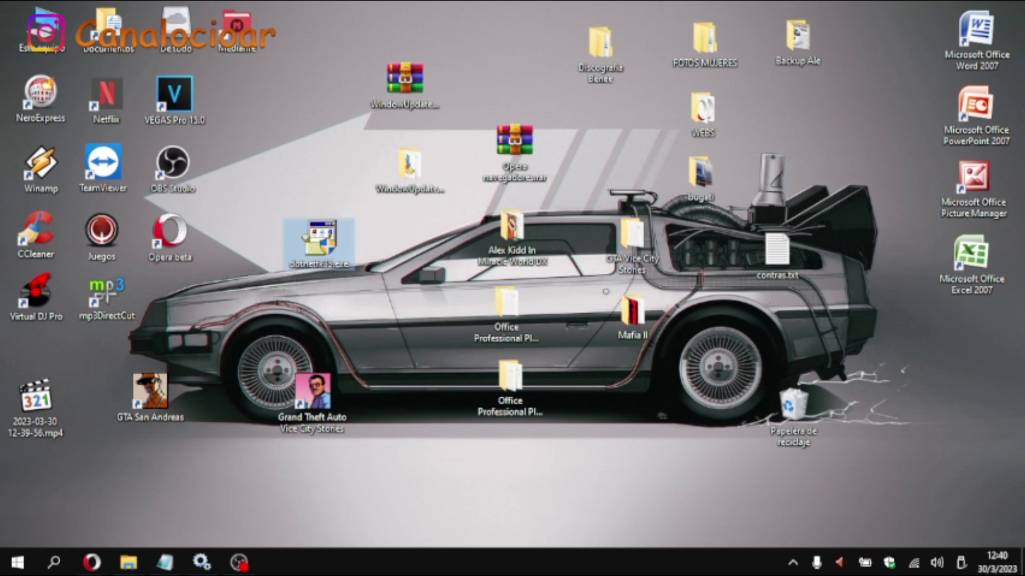
- Try to set the Windows Update service's startup type to Automático in Servicios, and minimize the Servicios window
left_click(202, 562)
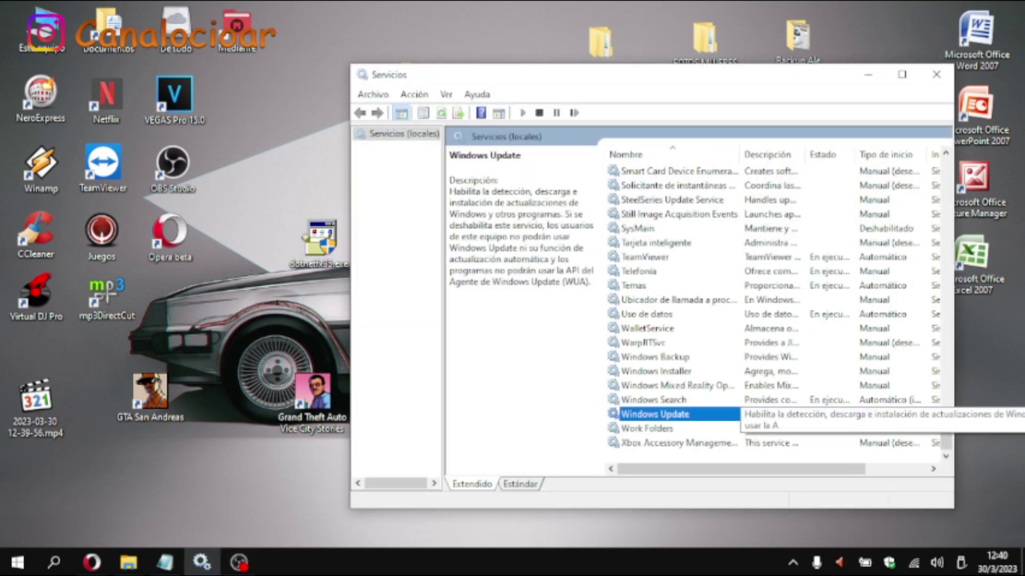
key("Return")
key("Tab")
key("alt+Down")
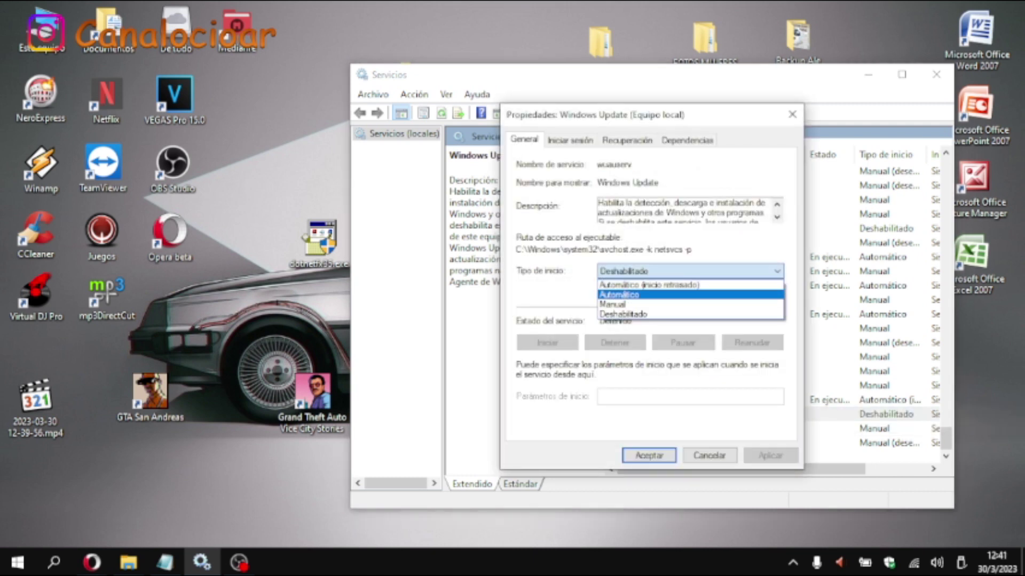
key("Return")
key("alt+a")
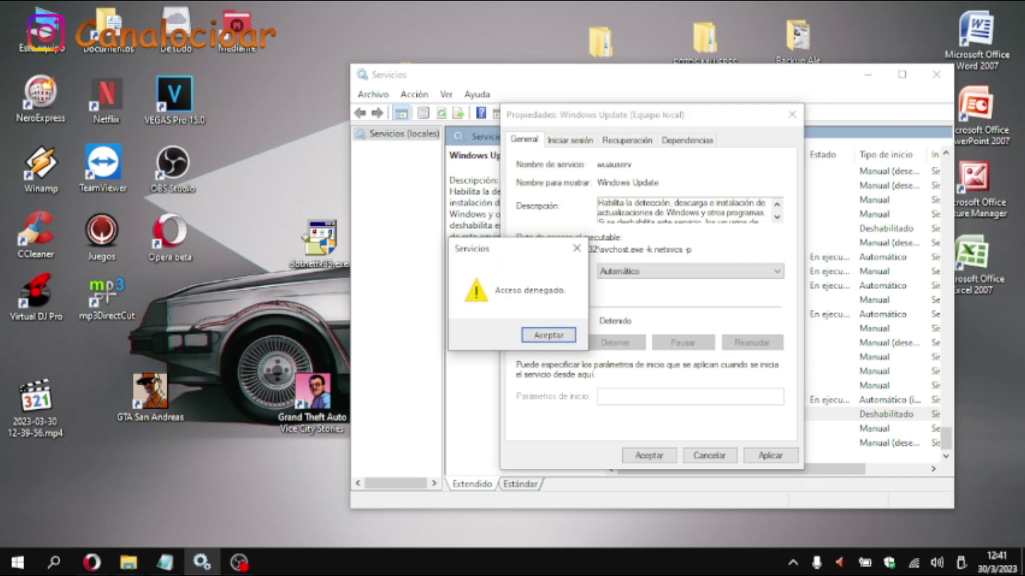
key("Return")
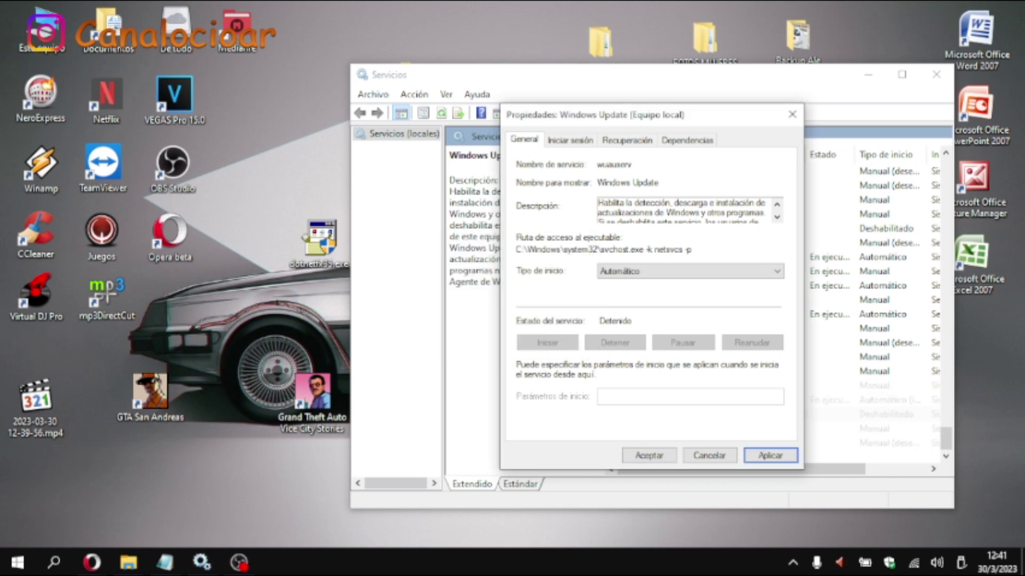
key("Escape")
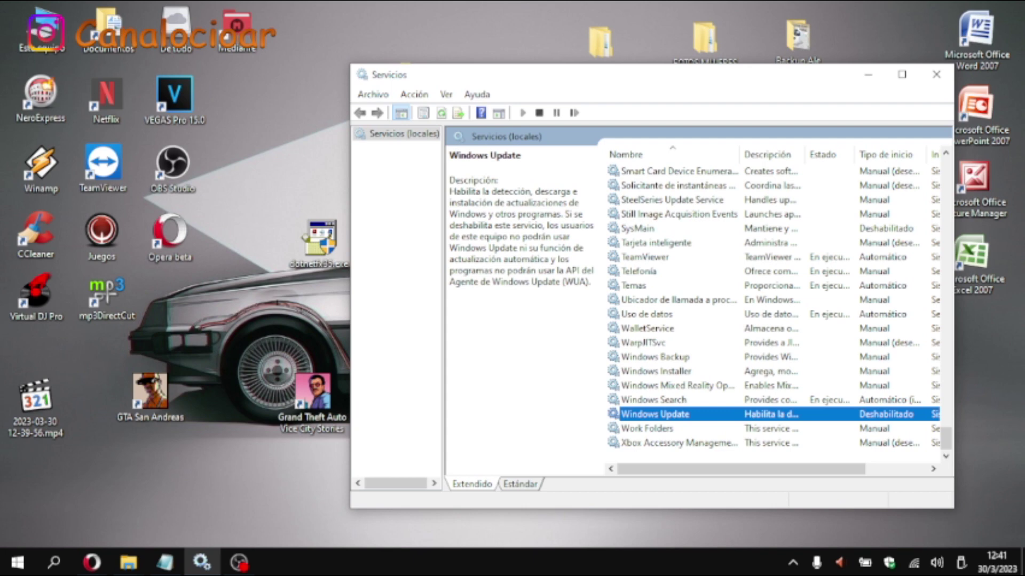
left_click(868, 74)
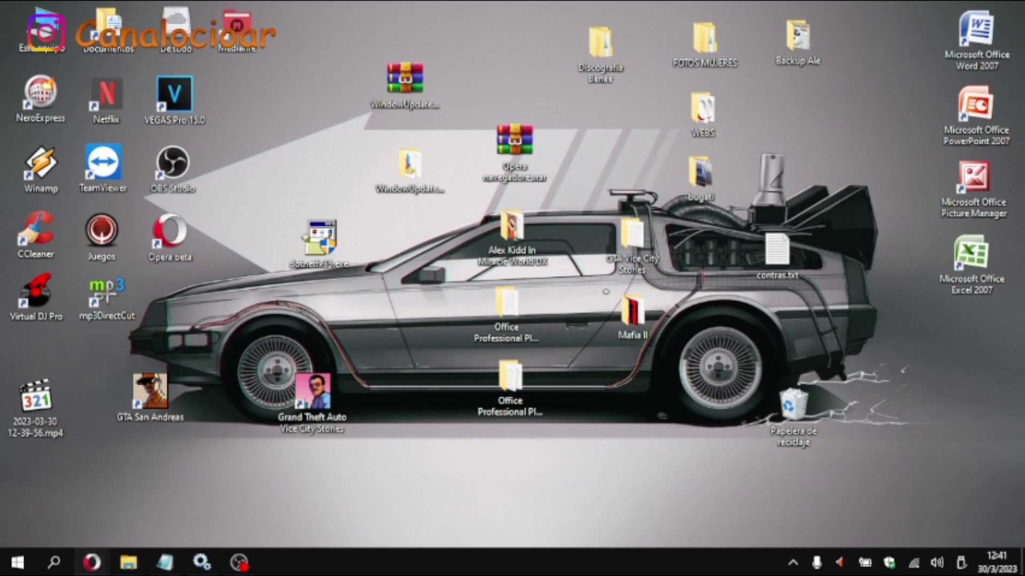
- Switch to Opera and download WindowUpdateBlocker.rar from its bookmarked MediaFire page in a new tab
mouse_move(91, 563)
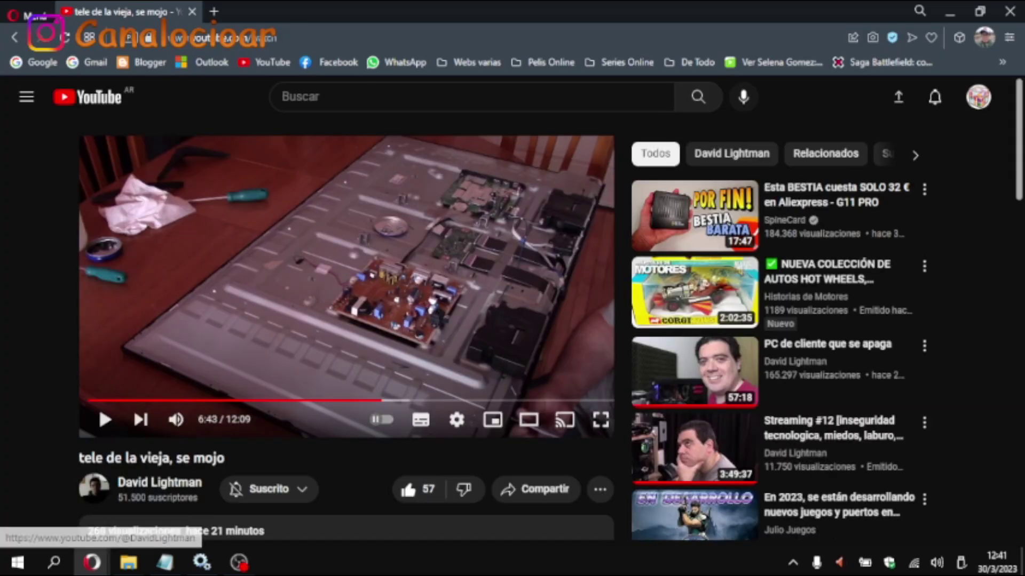
left_click(80, 501)
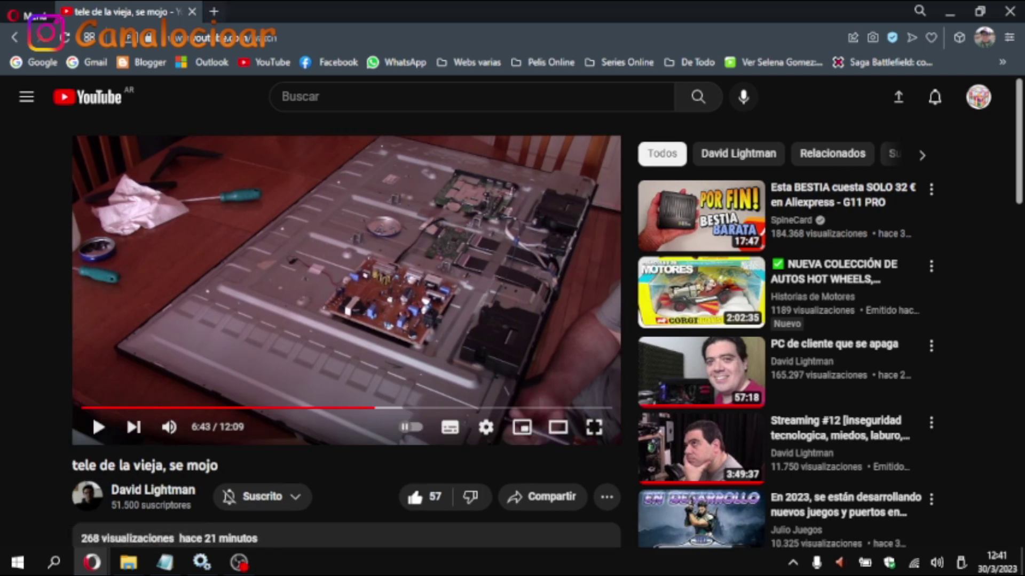
key("ctrl+t")
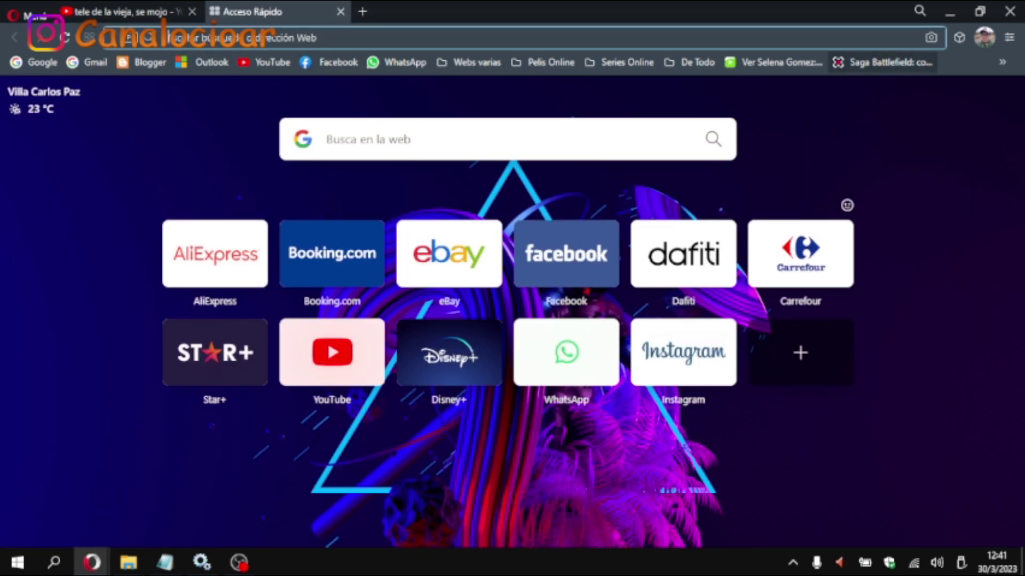
left_click(1002, 62)
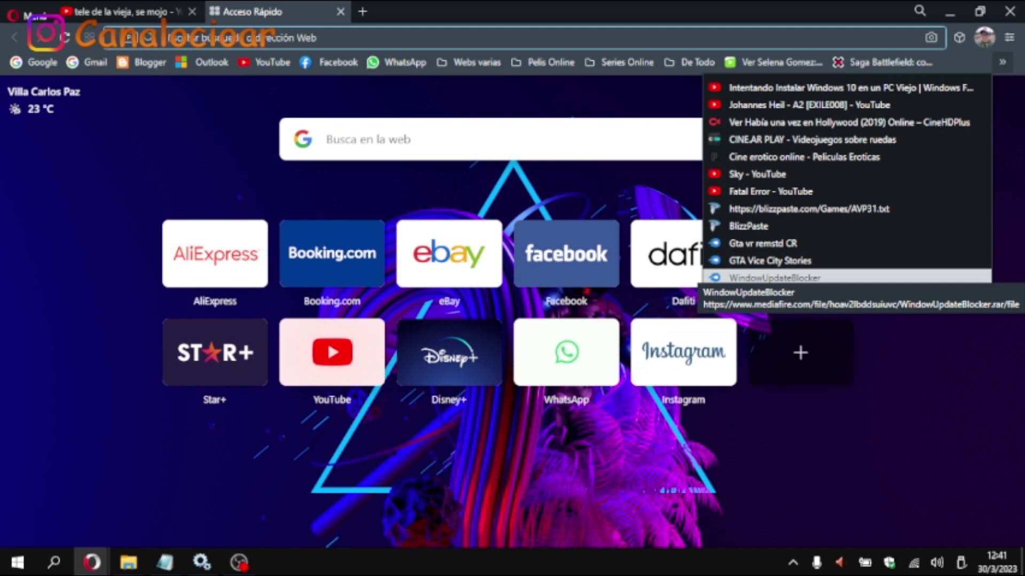
left_click(790, 277)
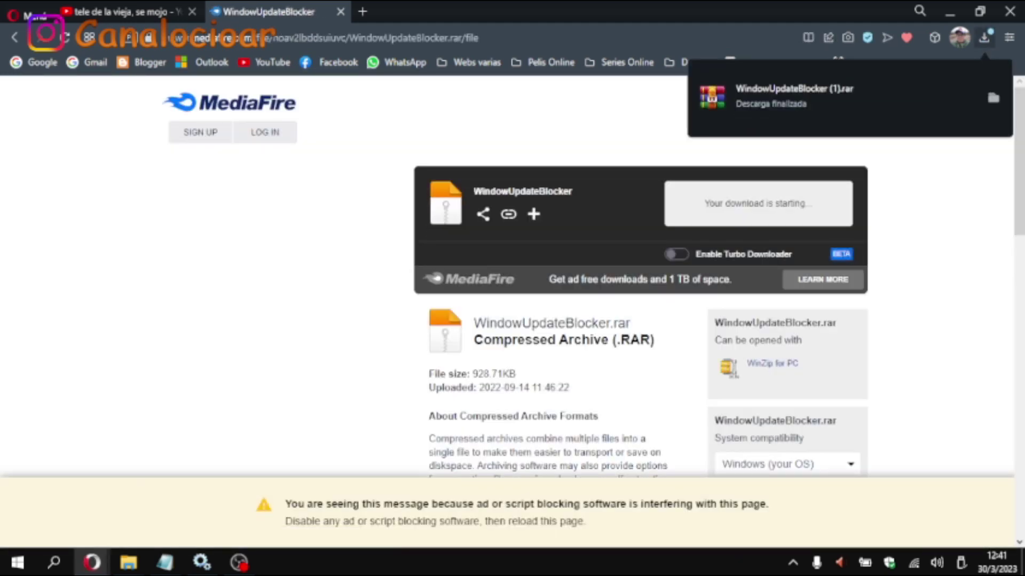
- Clean up after the download, clearing the browser's download list and moving the duplicate WindowUpdateBlocker (1).rar to the Recycle Bin
left_click(983, 37)
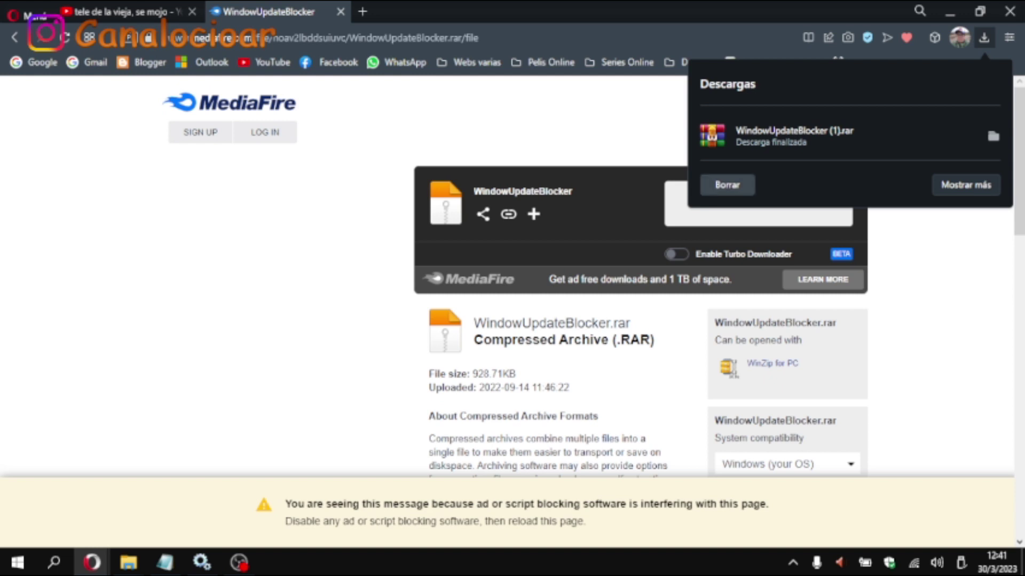
left_click(727, 184)
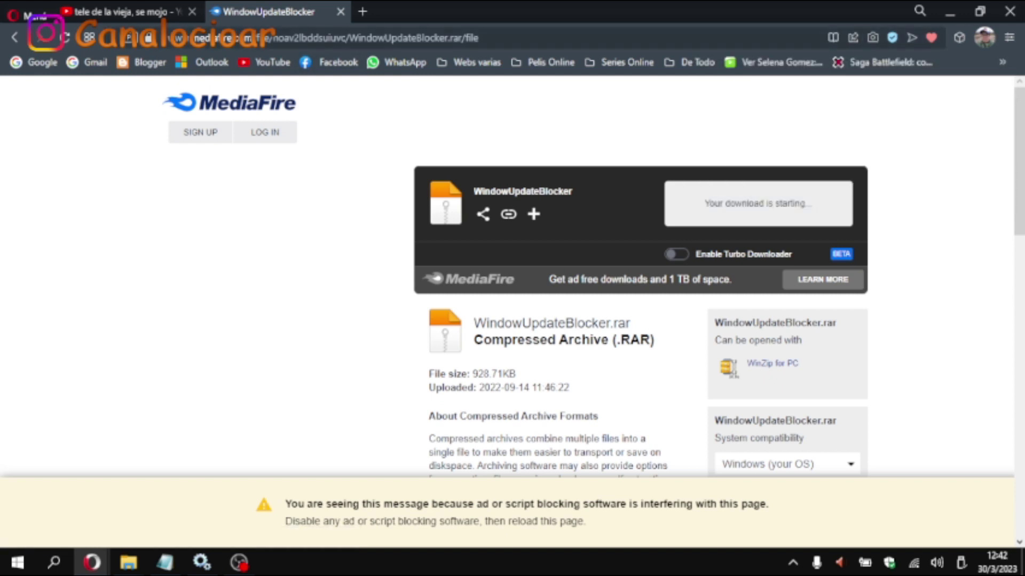
left_click(340, 11)
left_click(949, 11)
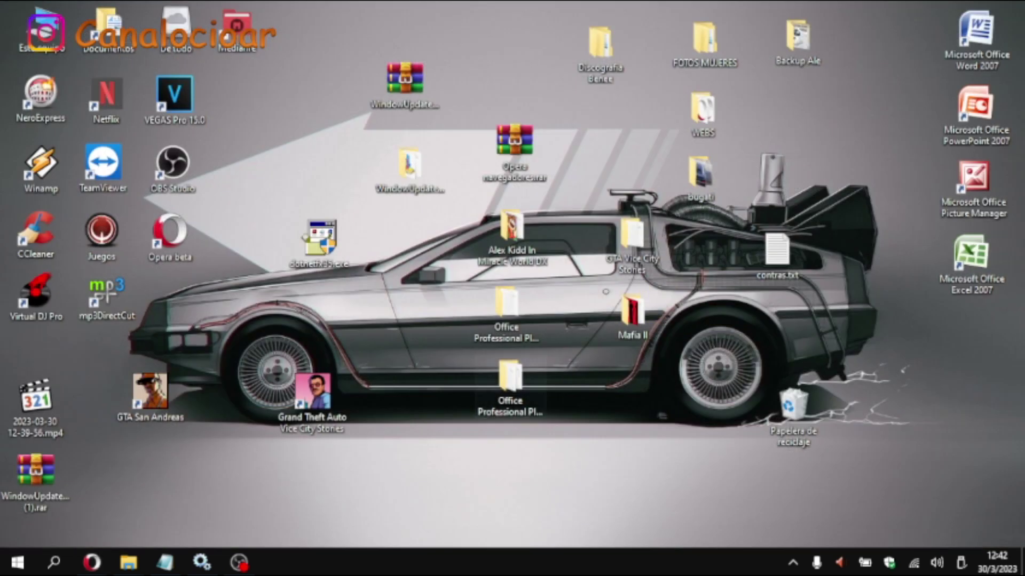
left_click_drag(35, 469, 794, 421)
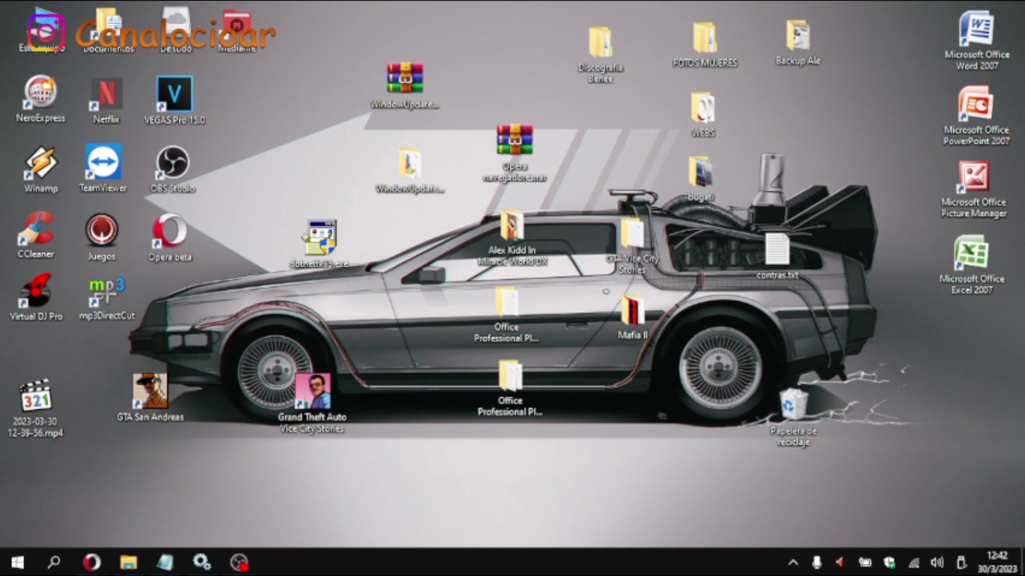
- Extract the WindowUpdateBlocker archive to the desktop and open the WindowUpdateBlocker folder
left_click_drag(405, 80, 392, 70)
right_click(396, 78)
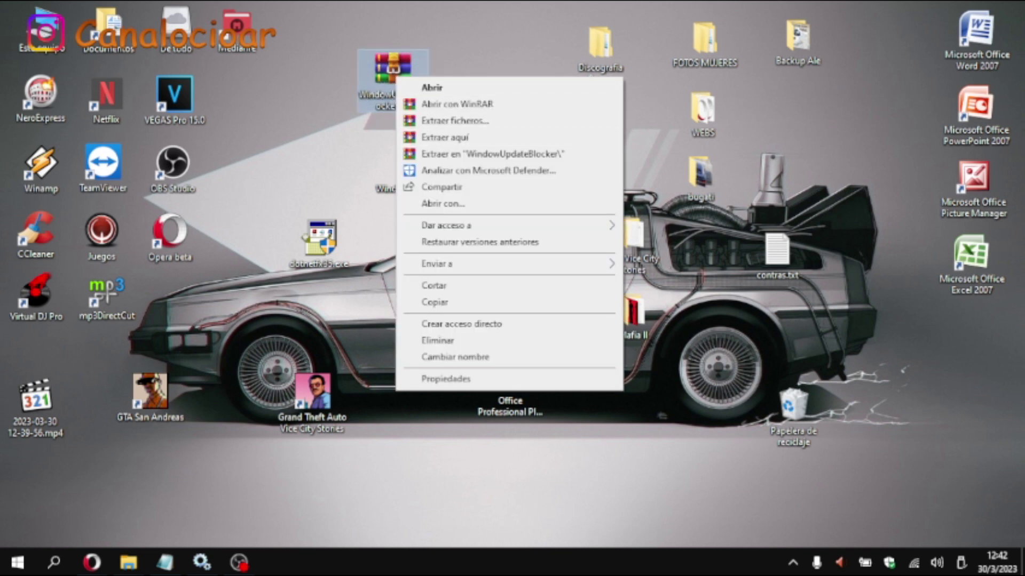
left_click(445, 138)
key("Return")
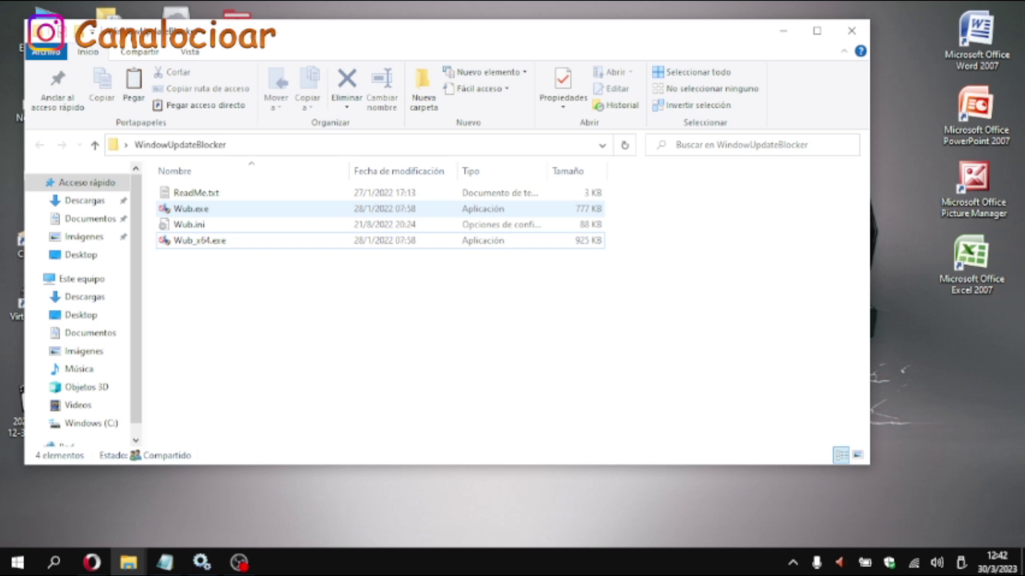
- Launch Wub_x64.exe from the WindowUpdateBlocker folder and close the folder window
left_click(198, 240)
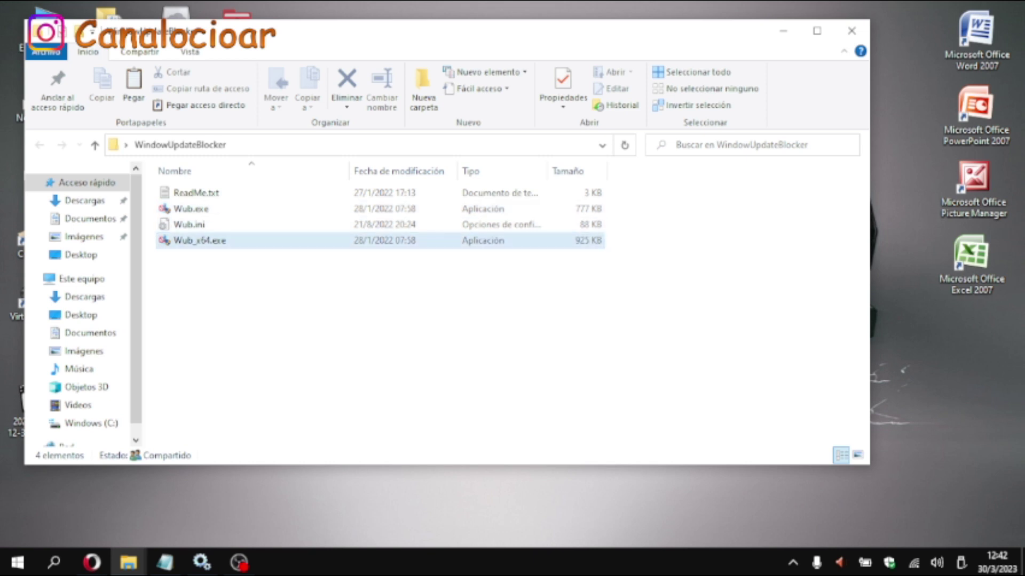
double_click(198, 240)
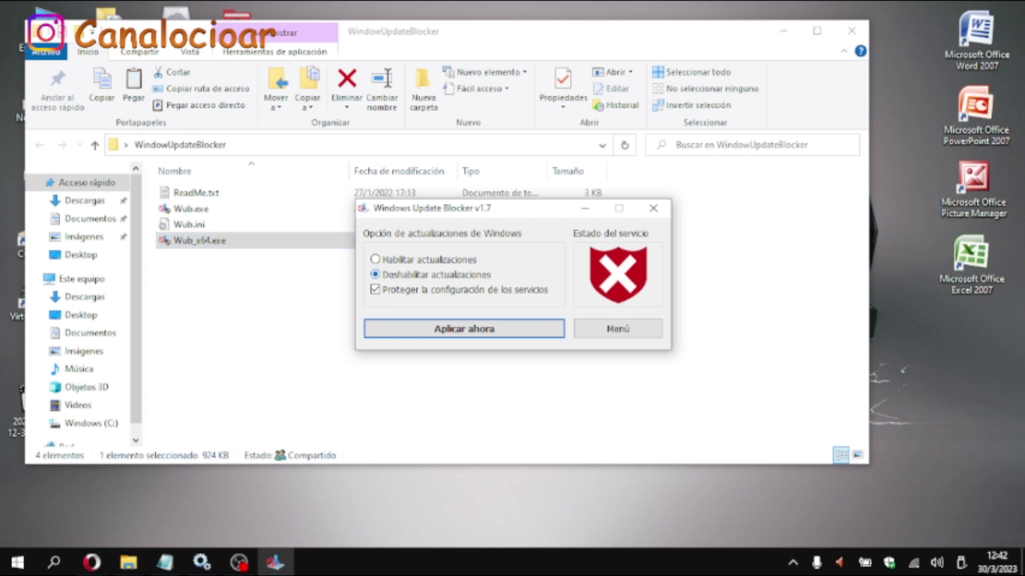
left_click(851, 31)
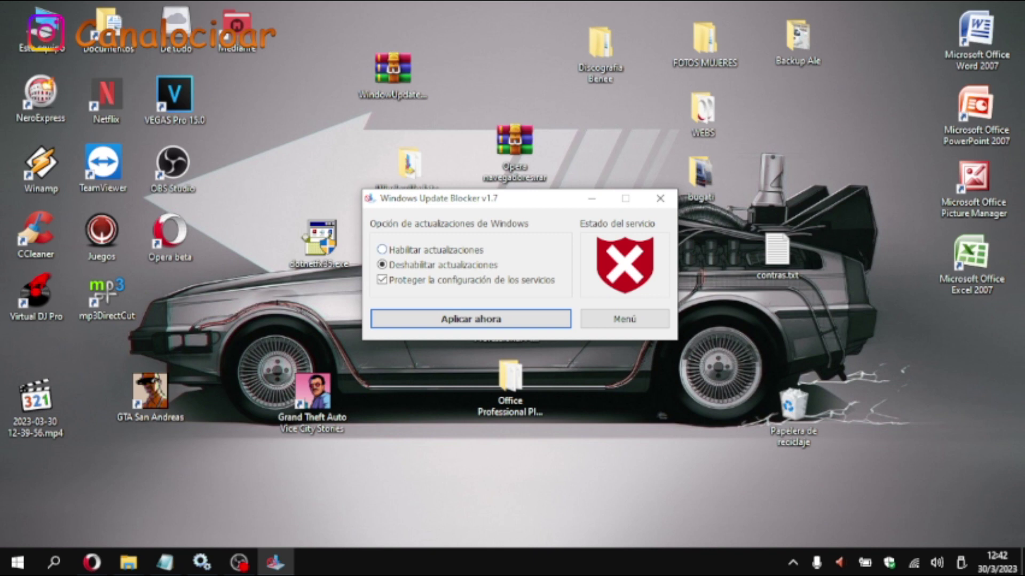
- Apply the Habilitar actualizaciones option in Windows Update Blocker and close the program
left_click(382, 249)
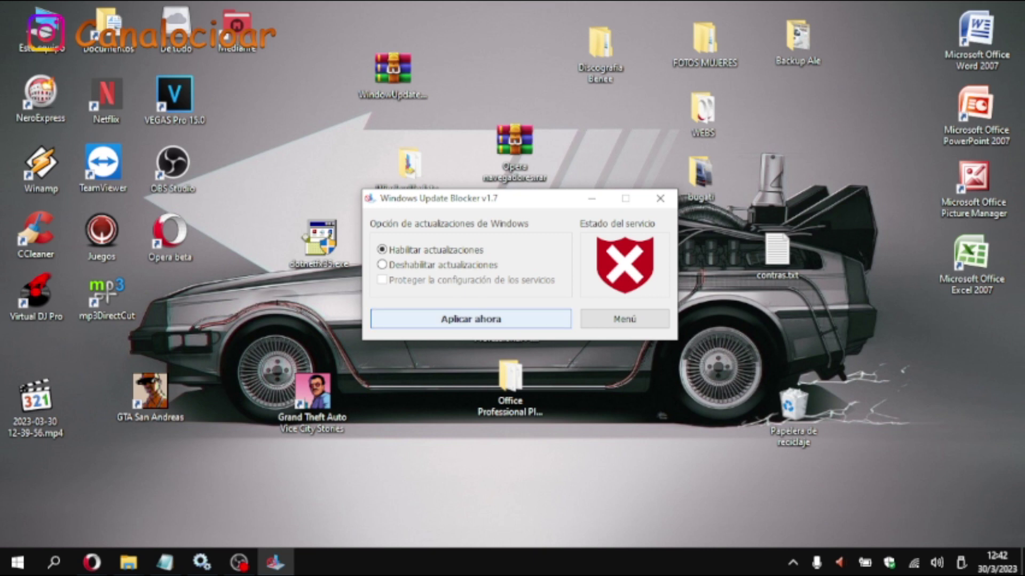
left_click(471, 318)
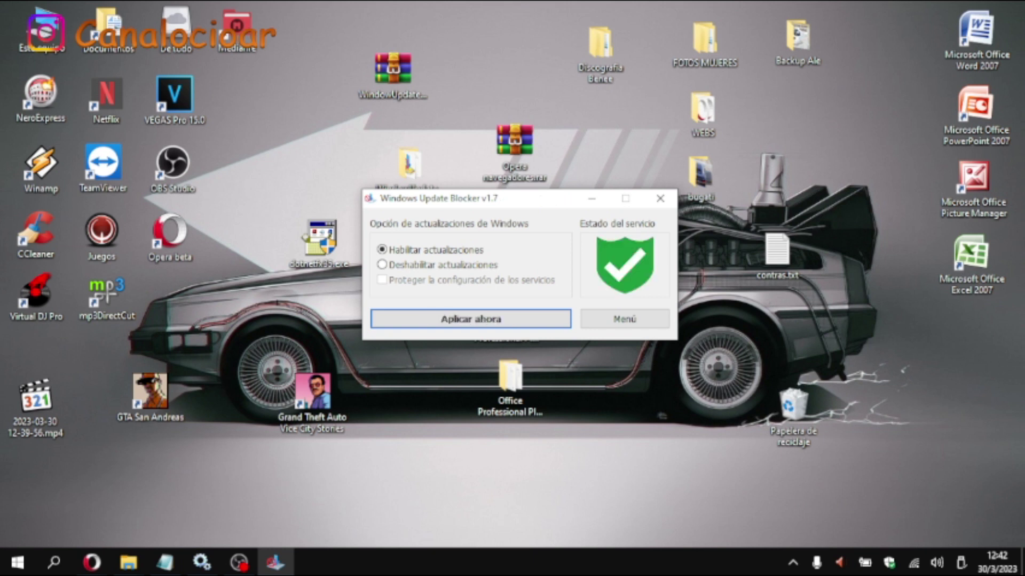
mouse_move(614, 245)
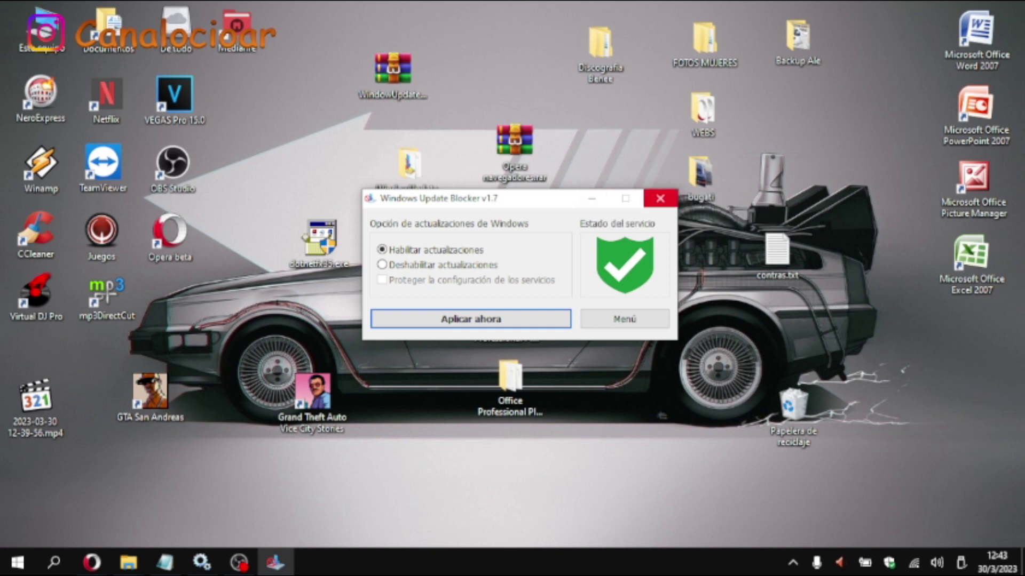
left_click(660, 199)
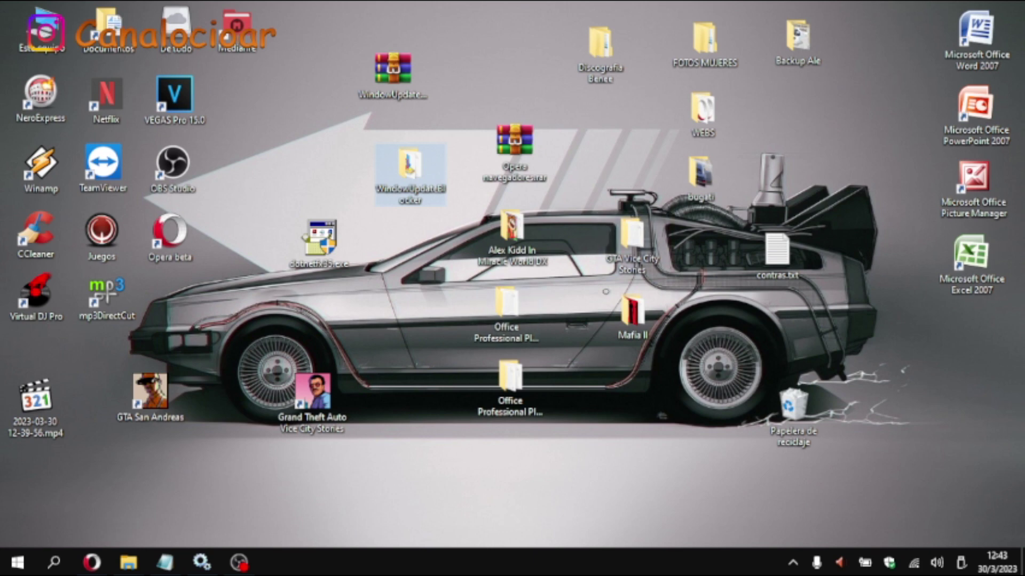
- Check the Windows Update service's startup type and status in its properties in Servicios
left_click(201, 562)
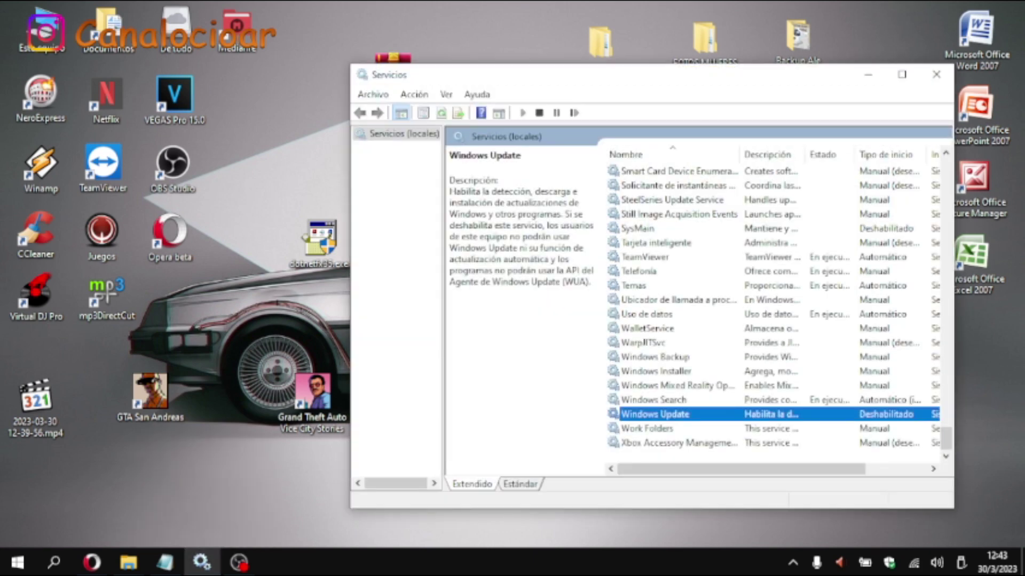
key("Return")
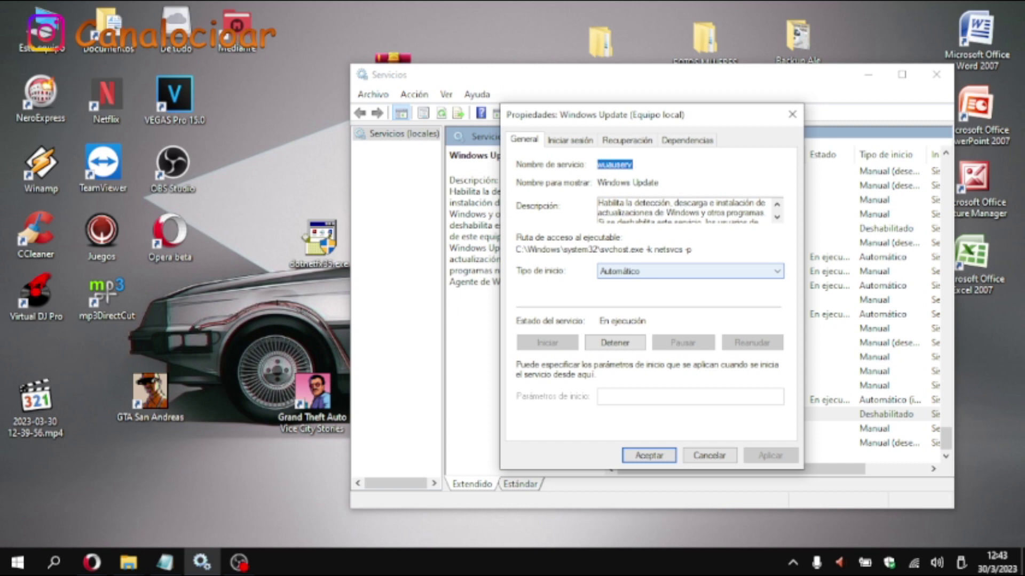
key("Return")
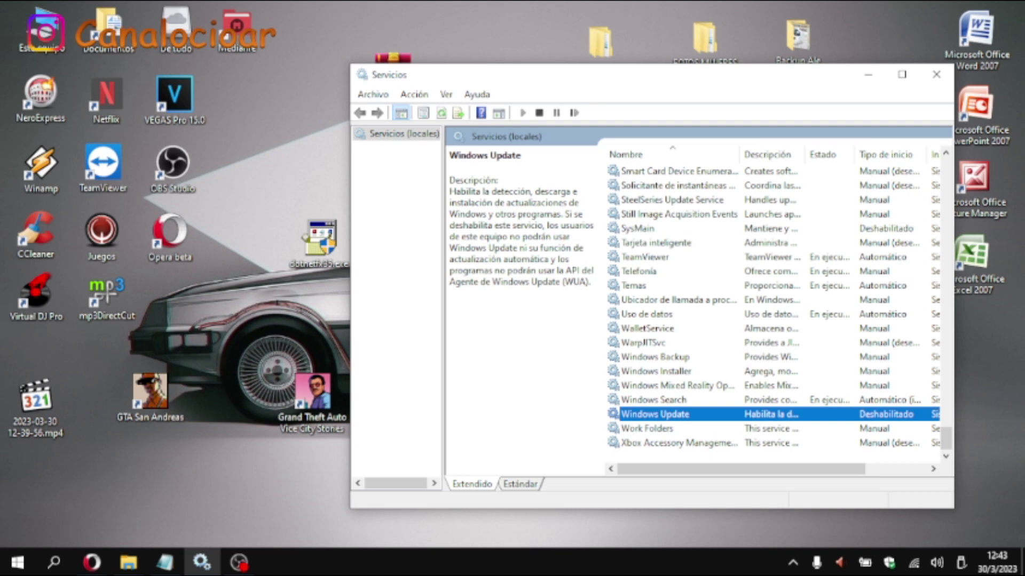
key("Return")
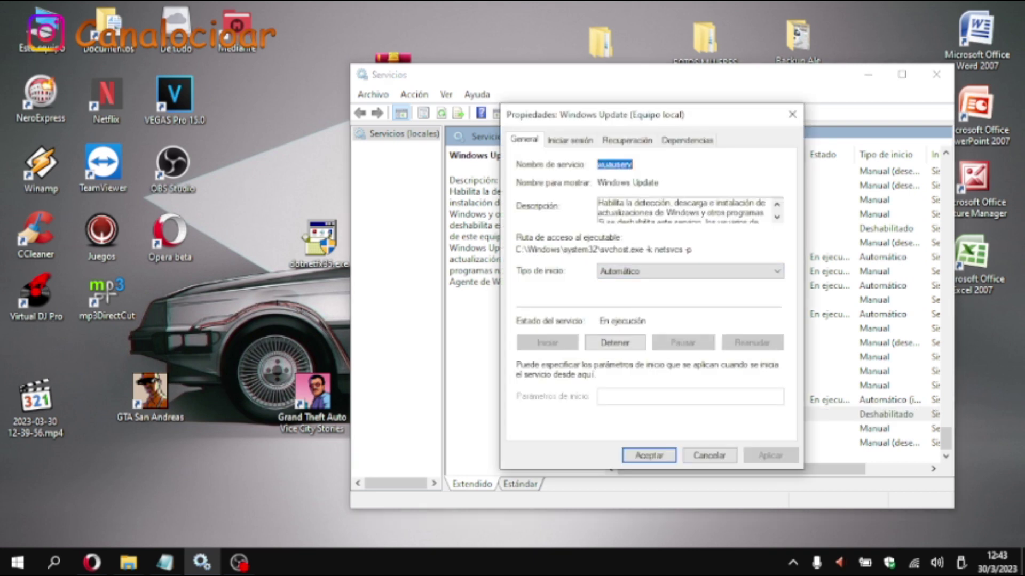
key("Return")
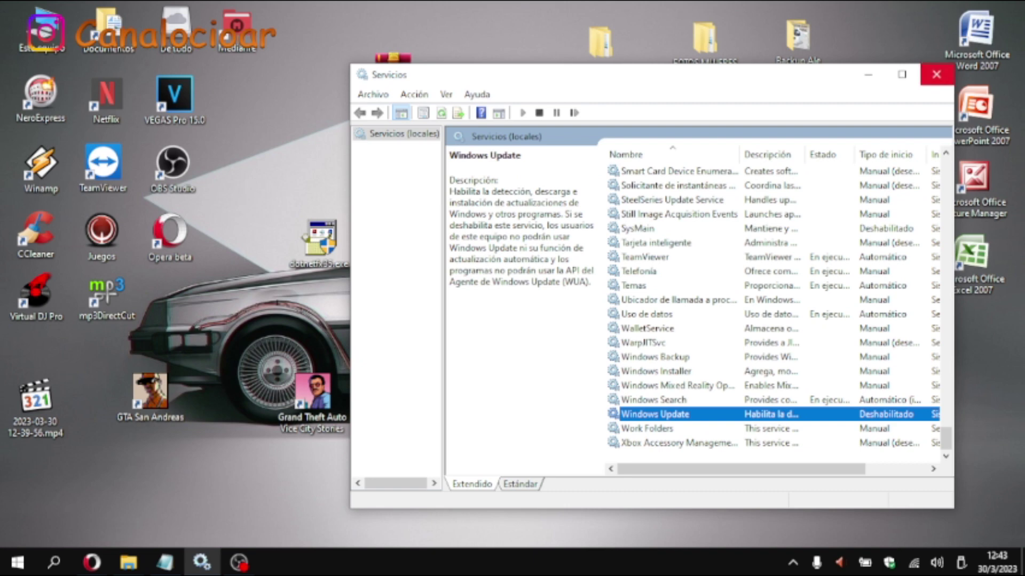